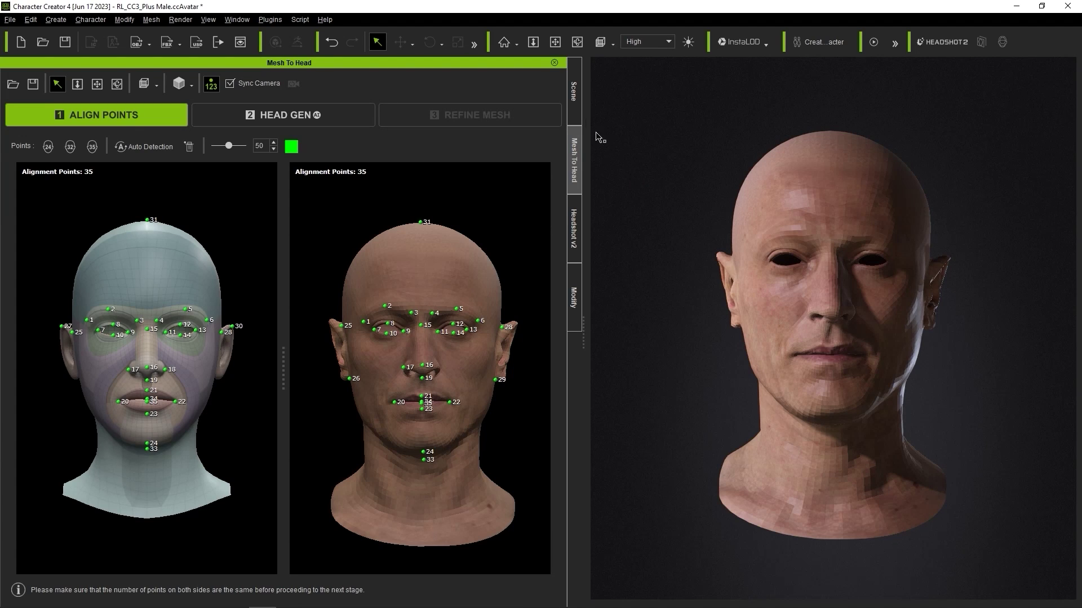
Inspect the vface_115_SDiv1 head topology in Wireframe on Shaded, then return it to shaded display
{"action": "left_click", "coordinate": [576, 107]}
{"action": "left_click", "coordinate": [79, 174]}
{"action": "left_click", "coordinate": [178, 177]}
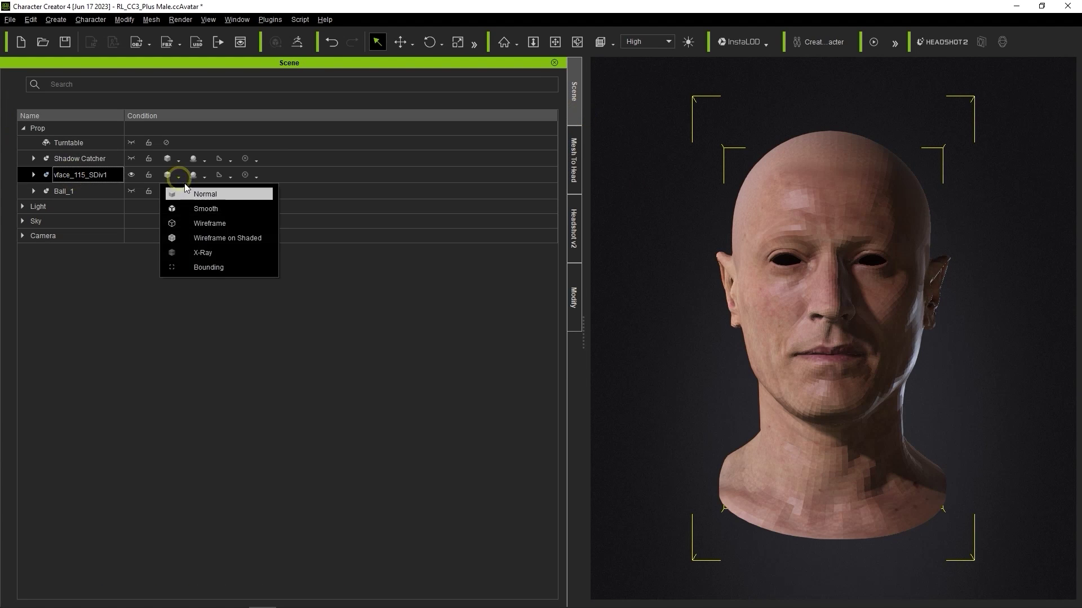
{"action": "left_click", "coordinate": [239, 239]}
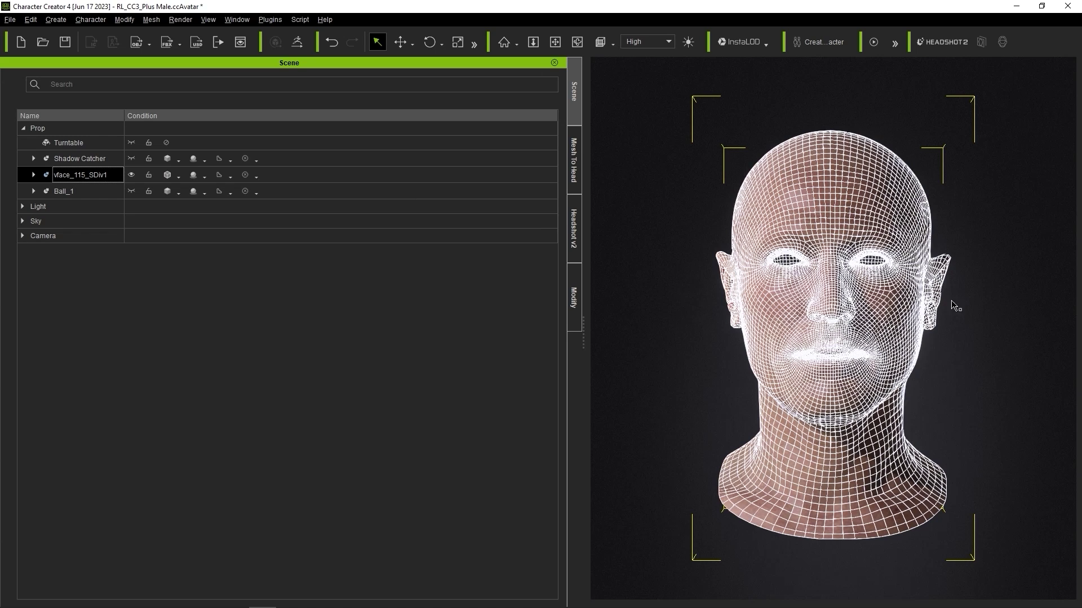
{"action": "left_click", "coordinate": [178, 176]}
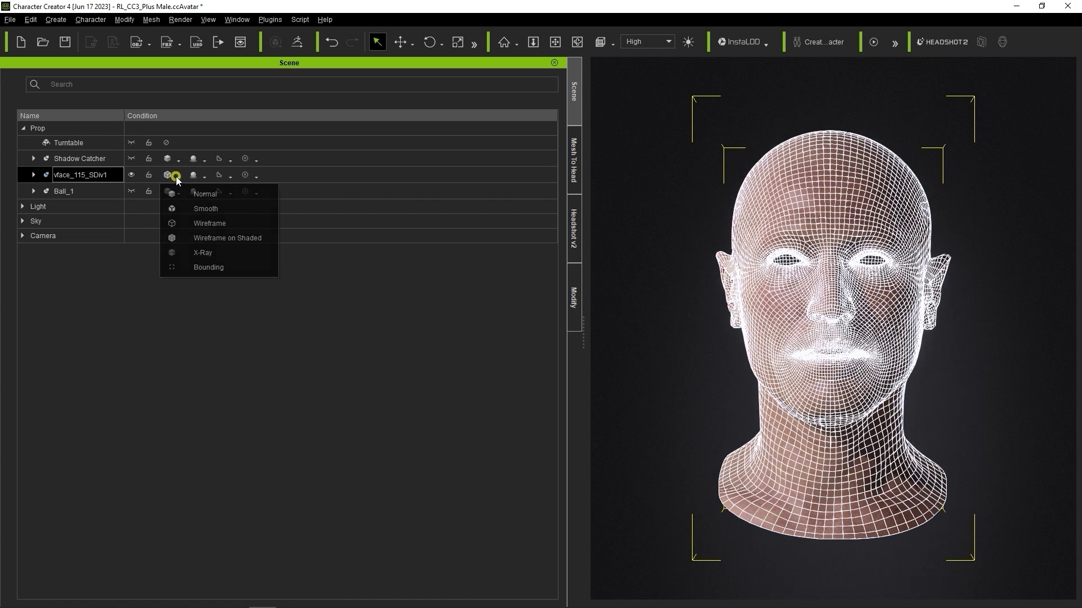
{"action": "left_click", "coordinate": [179, 194]}
Generate the head from the alignment points with HEAD GEN and advance to Refine Mesh
{"action": "left_click", "coordinate": [574, 161]}
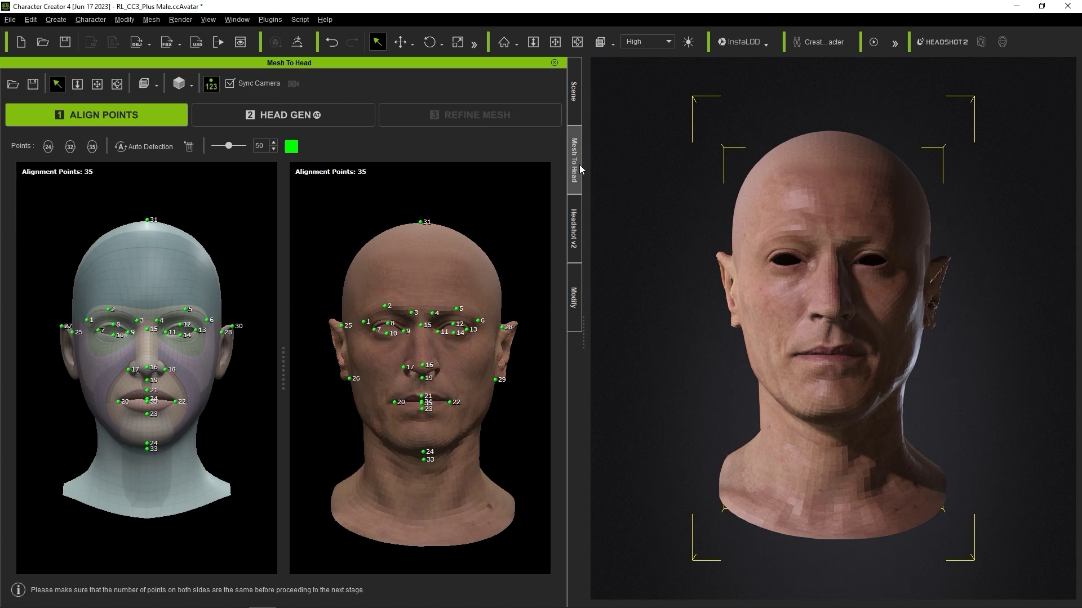
{"action": "left_click", "coordinate": [293, 125]}
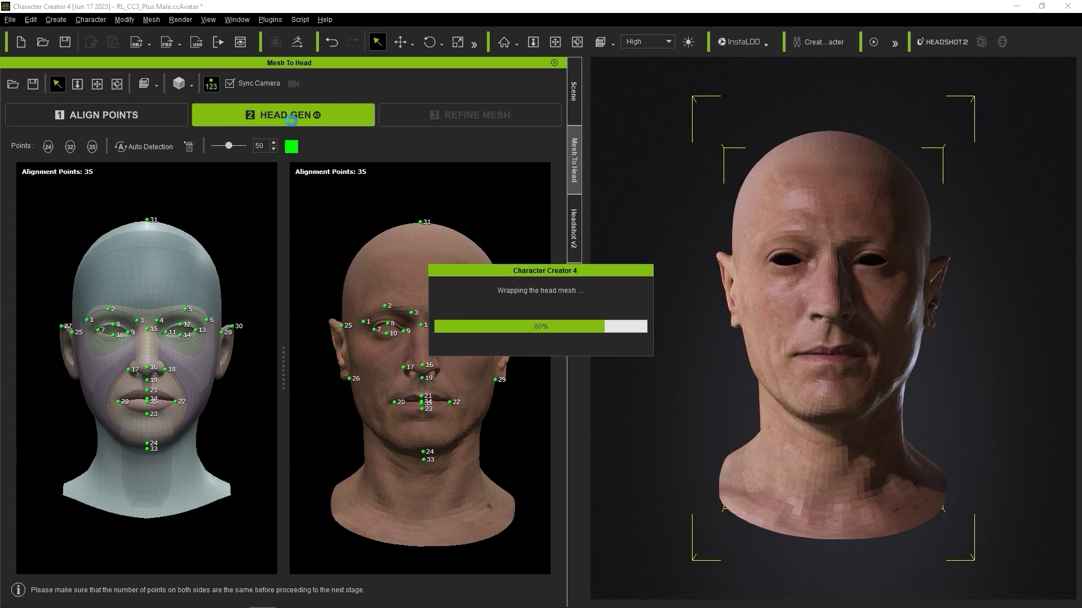
{"action": "left_click", "coordinate": [403, 107]}
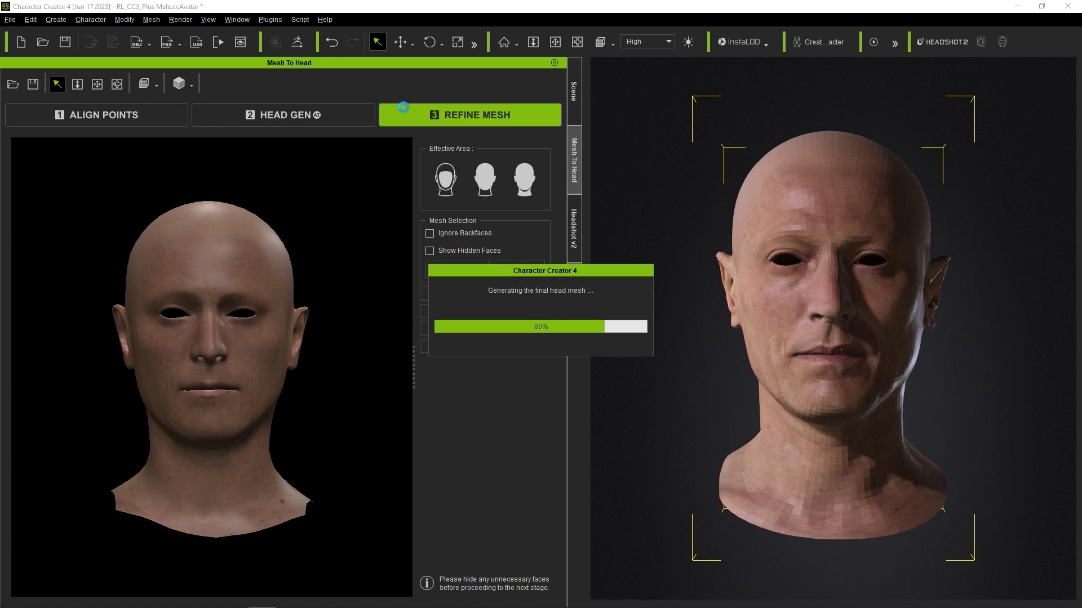
Refine the head by projecting onto the source mesh around the neck, then choose Attach to Body
{"action": "scroll", "coordinate": [289, 278], "scroll_direction": "up", "scroll_amount": 5}
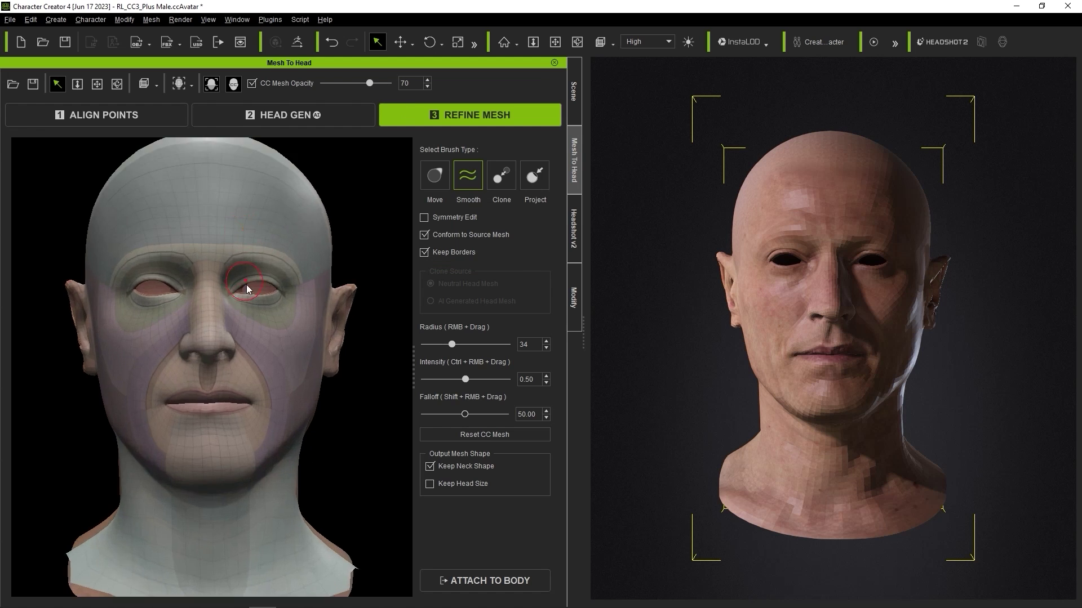
{"action": "left_click", "coordinate": [534, 176]}
{"action": "mouse_move", "coordinate": [289, 278]}
{"action": "right_mouse_down"}
{"action": "mouse_move", "coordinate": [225, 315]}
{"action": "mouse_move", "coordinate": [86, 338]}
{"action": "mouse_move", "coordinate": [263, 358]}
{"action": "mouse_move", "coordinate": [268, 321]}
{"action": "mouse_move", "coordinate": [231, 389]}
{"action": "mouse_move", "coordinate": [244, 338]}
{"action": "mouse_move", "coordinate": [200, 316]}
{"action": "mouse_move", "coordinate": [214, 255]}
{"action": "mouse_move", "coordinate": [137, 354]}
{"action": "mouse_move", "coordinate": [183, 271]}
{"action": "mouse_move", "coordinate": [172, 330]}
{"action": "mouse_move", "coordinate": [208, 261]}
{"action": "mouse_move", "coordinate": [151, 316]}
{"action": "mouse_move", "coordinate": [225, 285]}
{"action": "right_mouse_up"}
{"action": "scroll", "coordinate": [225, 285], "scroll_direction": "down", "scroll_amount": 3}
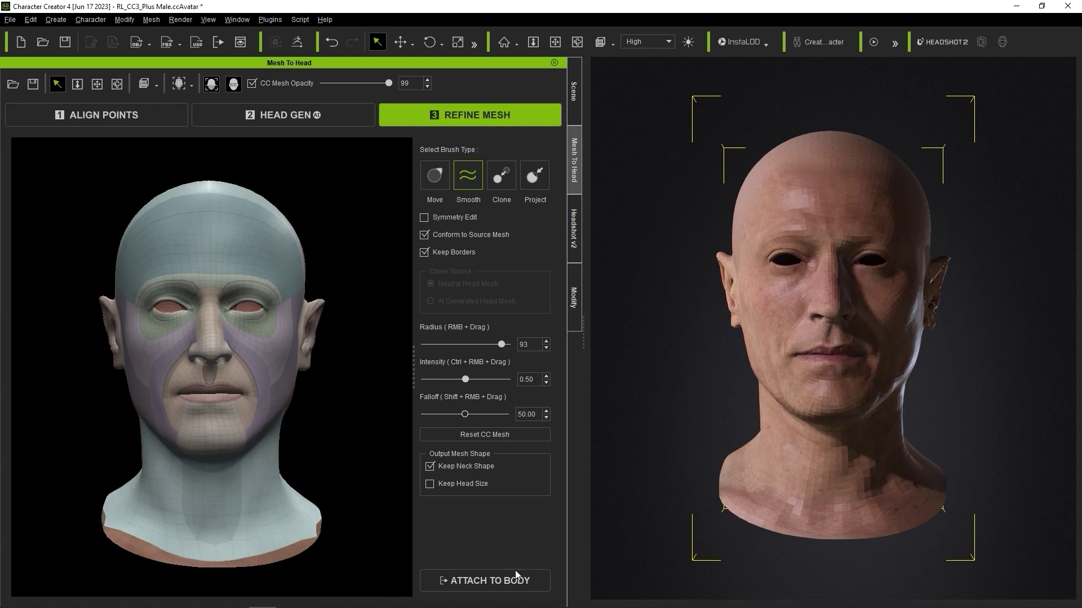
{"action": "left_click", "coordinate": [515, 574]}
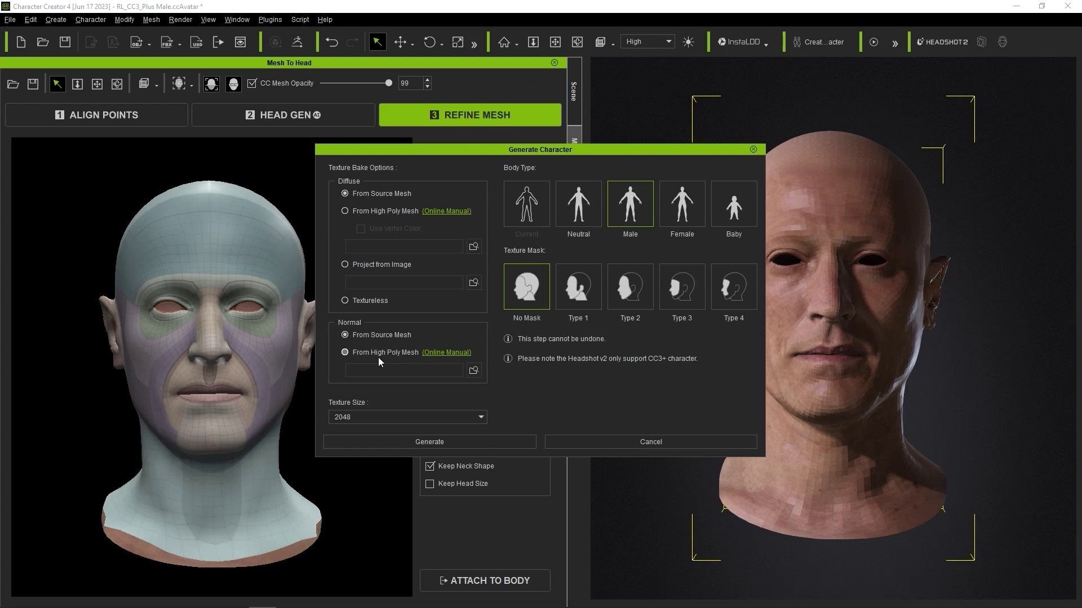
Set Normal to From High Poly Mesh, cancel, and save the Headshot project into BakeTexture
{"action": "left_click", "coordinate": [380, 283]}
{"action": "left_click", "coordinate": [666, 441]}
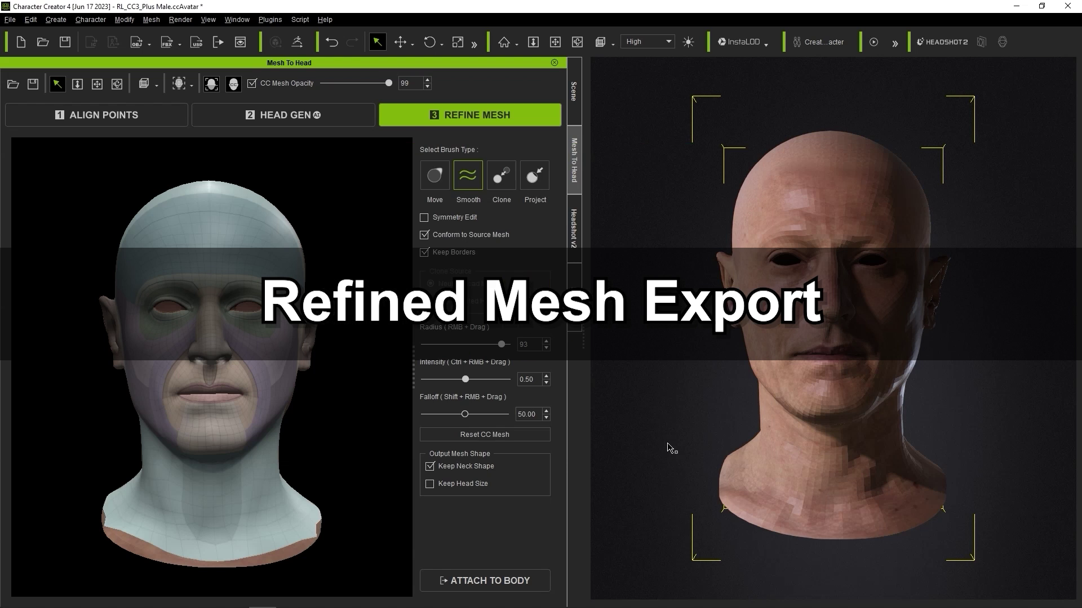
{"action": "left_click", "coordinate": [34, 84]}
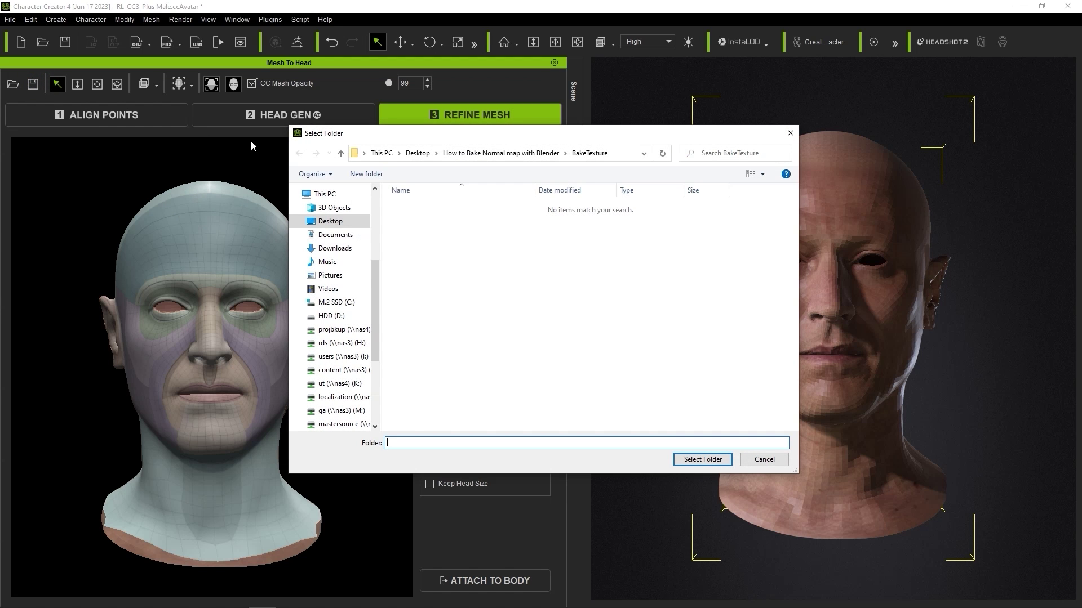
{"action": "left_click", "coordinate": [698, 458]}
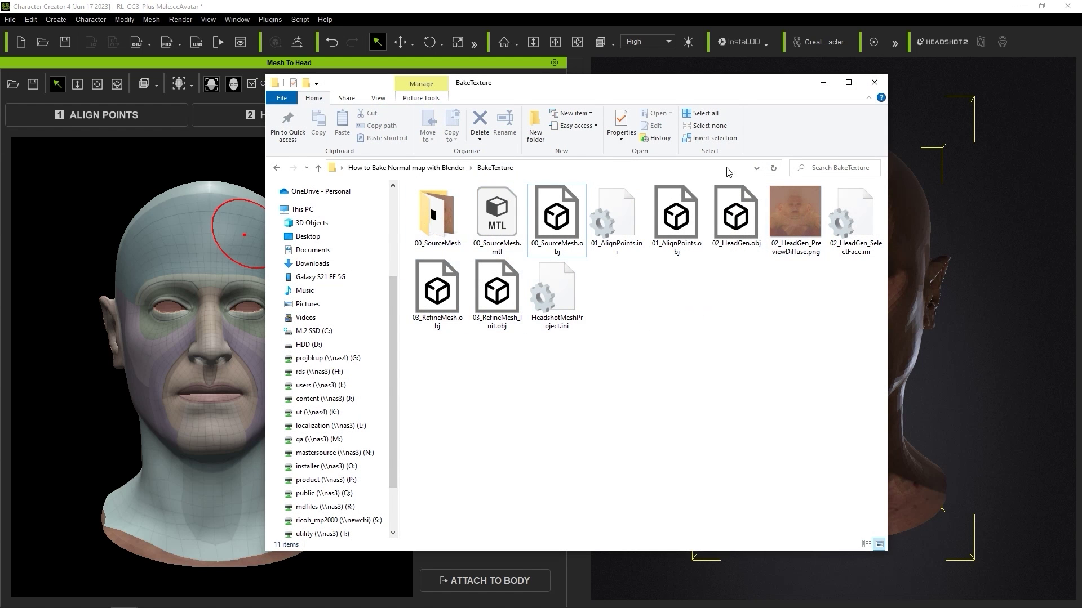
Select 03_RefineMesh.obj in the BakeTexture folder
{"action": "left_click", "coordinate": [445, 316]}
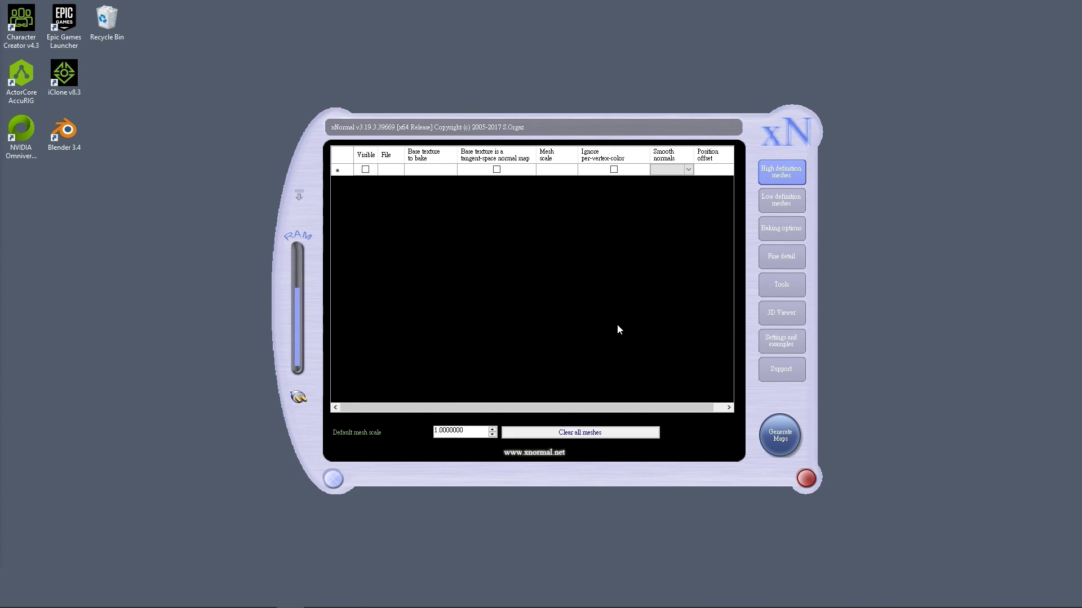
Add SourceHighMesh.obj from the Source_HighMesh folder as the high-definition mesh
{"action": "left_click", "coordinate": [800, 208]}
{"action": "left_click", "coordinate": [782, 175]}
{"action": "right_click", "coordinate": [515, 233]}
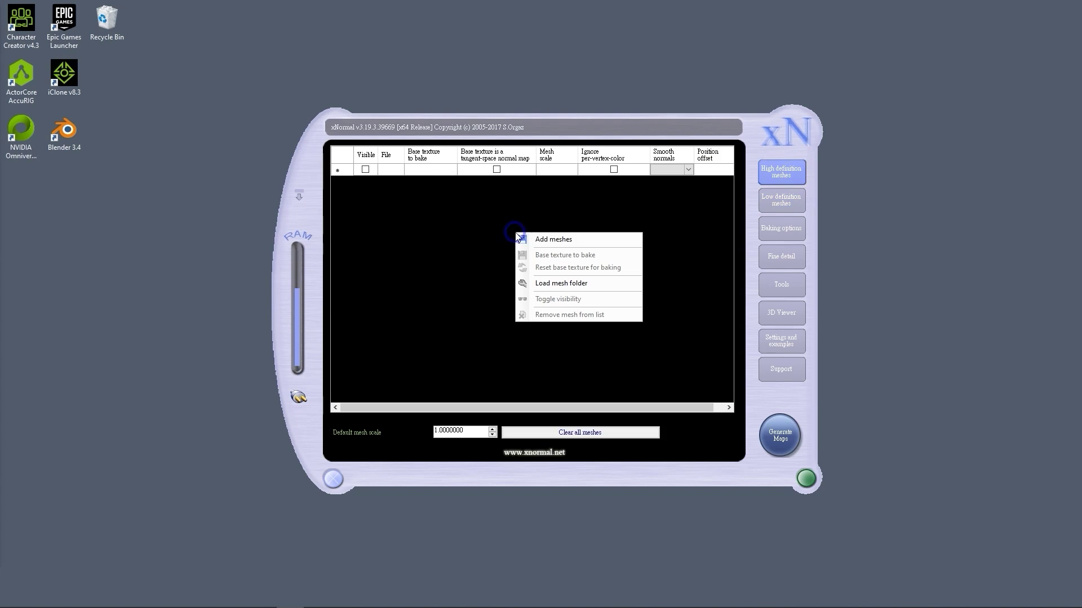
{"action": "left_click", "coordinate": [607, 242]}
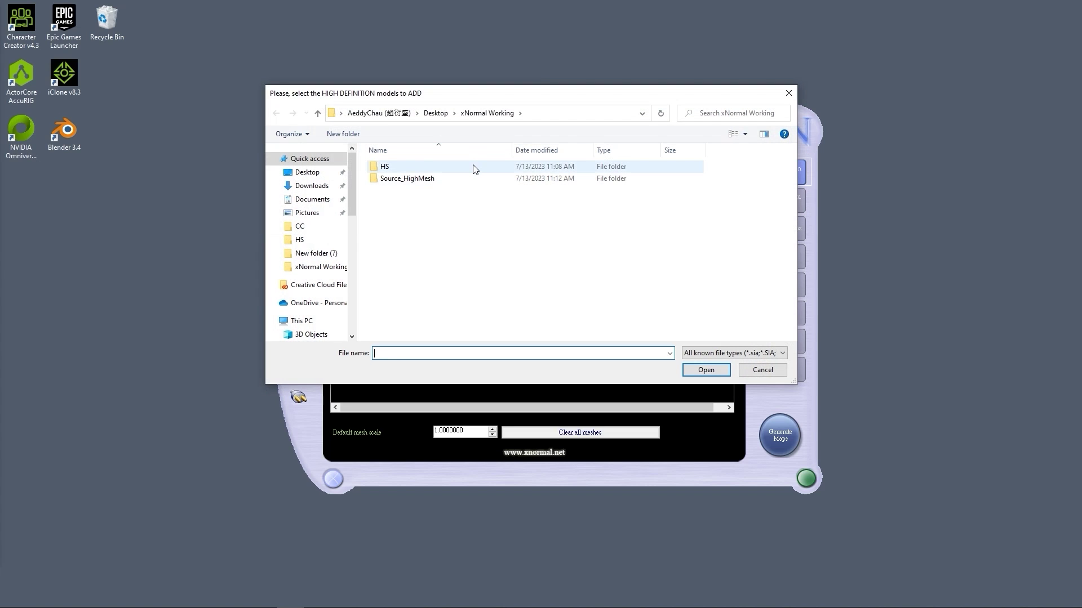
{"action": "double_click", "coordinate": [472, 178]}
{"action": "left_click", "coordinate": [398, 201]}
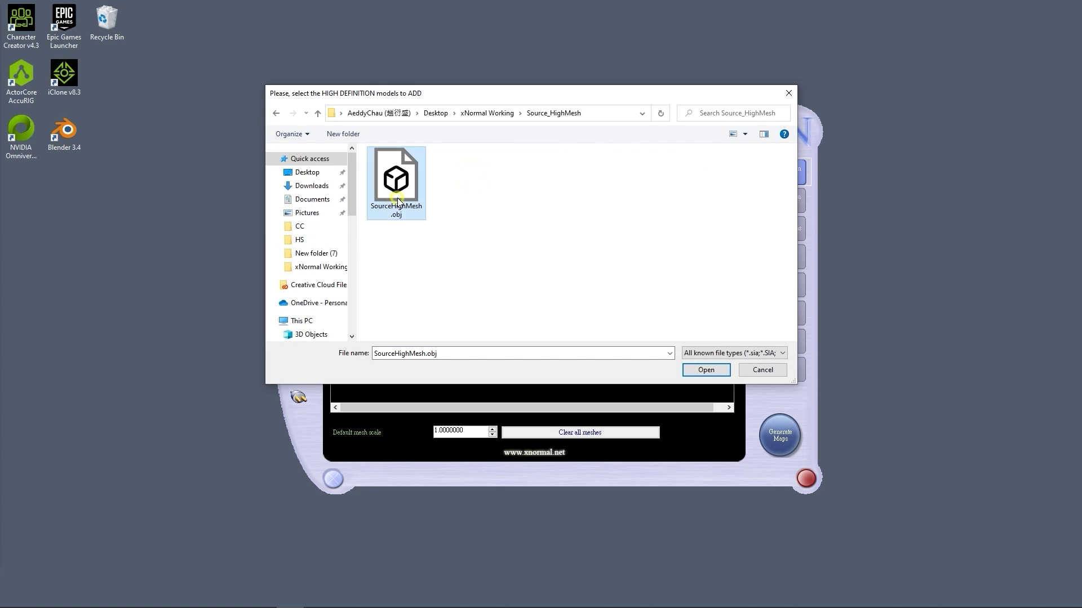
{"action": "left_click", "coordinate": [706, 370]}
Add 03_RefineMesh.obj from the HS folder as the low-definition mesh
{"action": "left_click", "coordinate": [781, 202]}
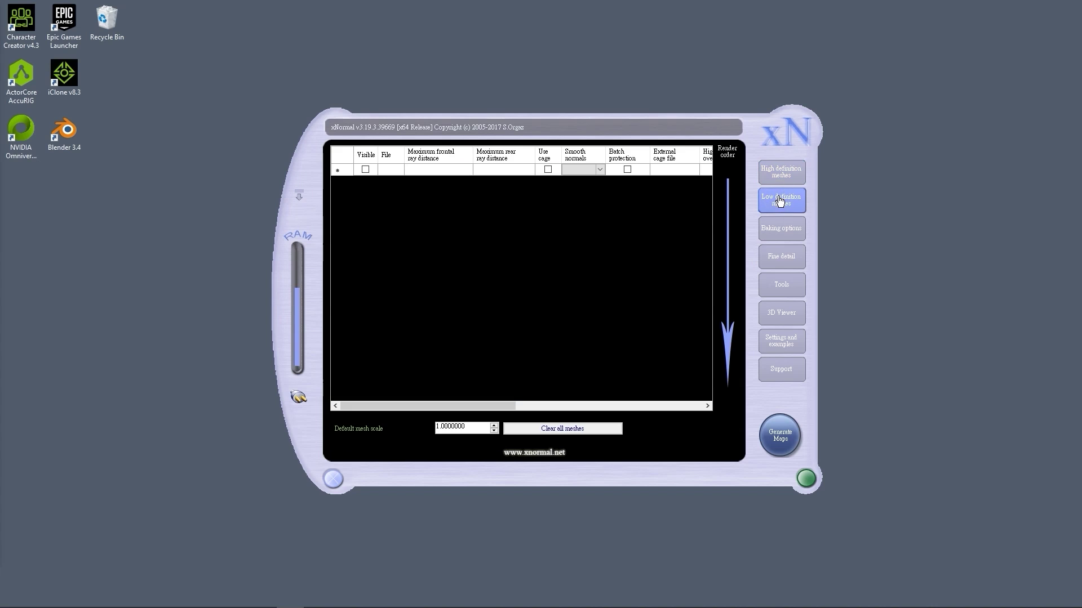
{"action": "right_click", "coordinate": [509, 231]}
{"action": "left_click", "coordinate": [559, 239]}
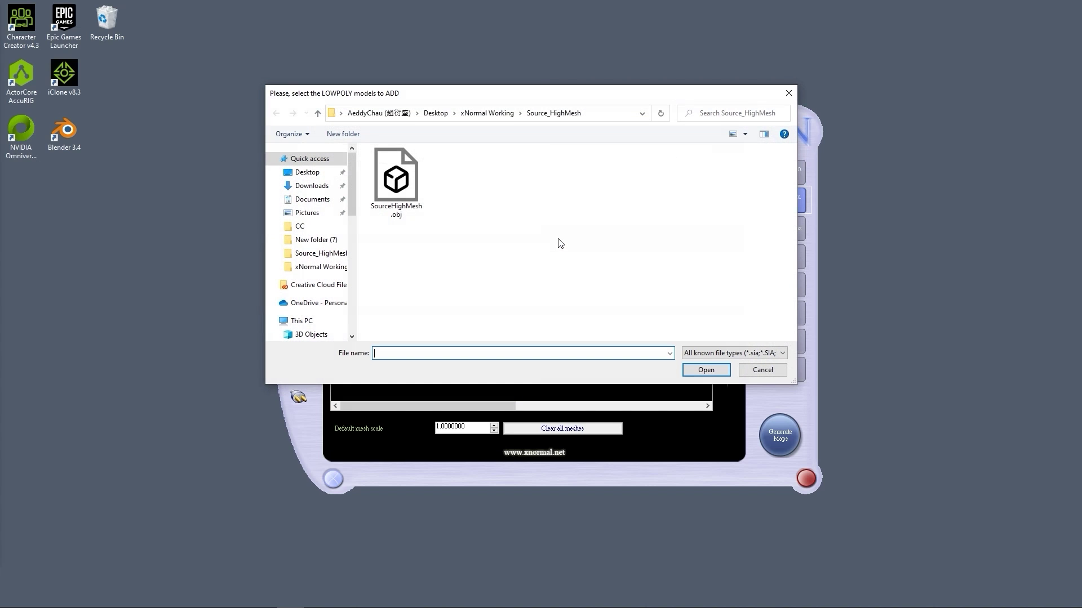
{"action": "left_click", "coordinate": [488, 113]}
{"action": "double_click", "coordinate": [407, 168]}
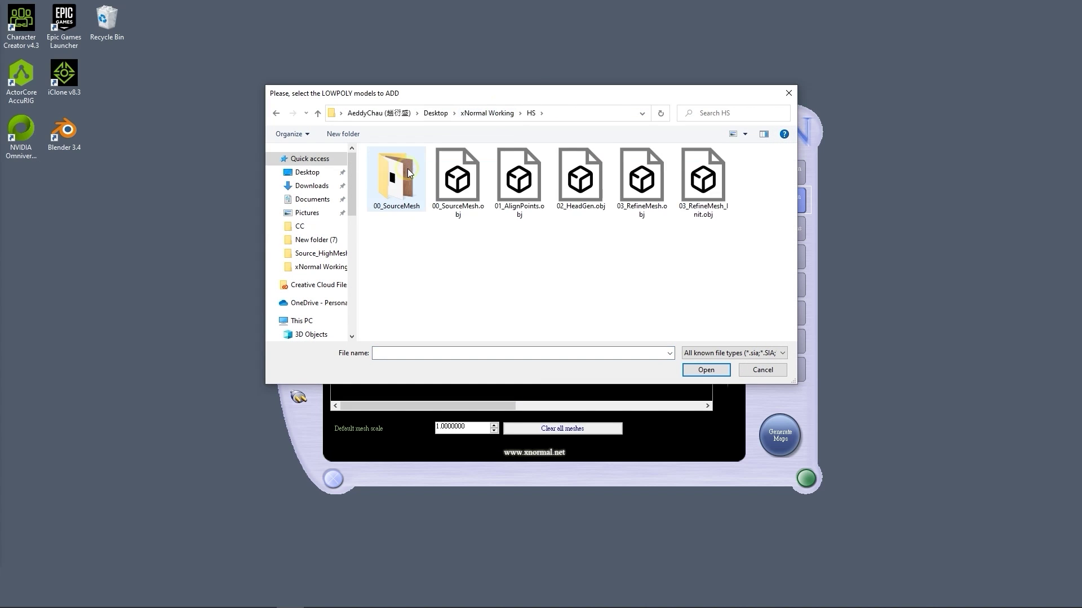
{"action": "left_click", "coordinate": [641, 170]}
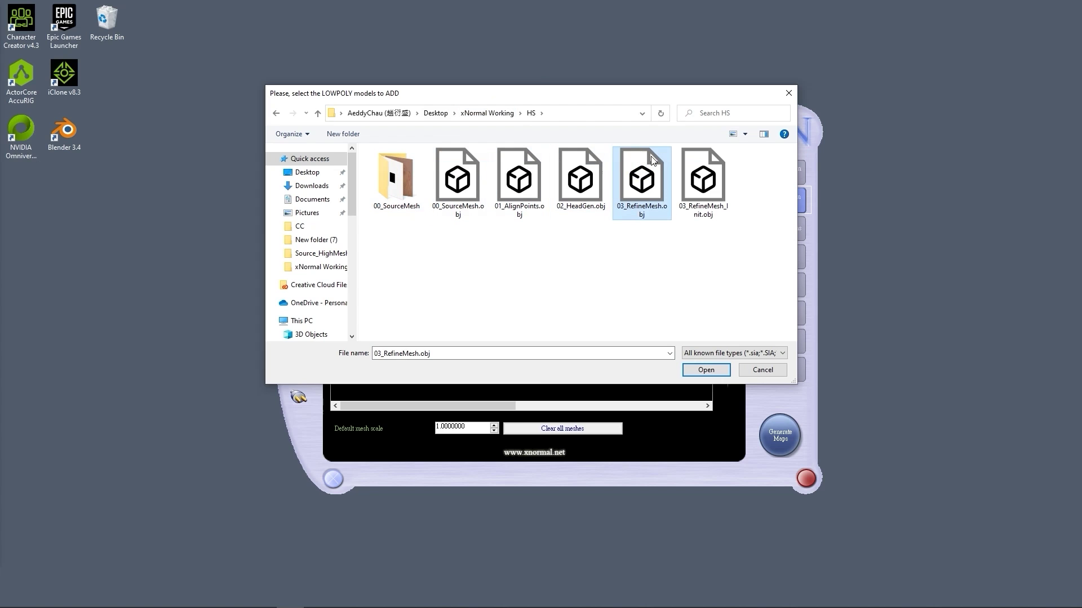
{"action": "left_click", "coordinate": [722, 372]}
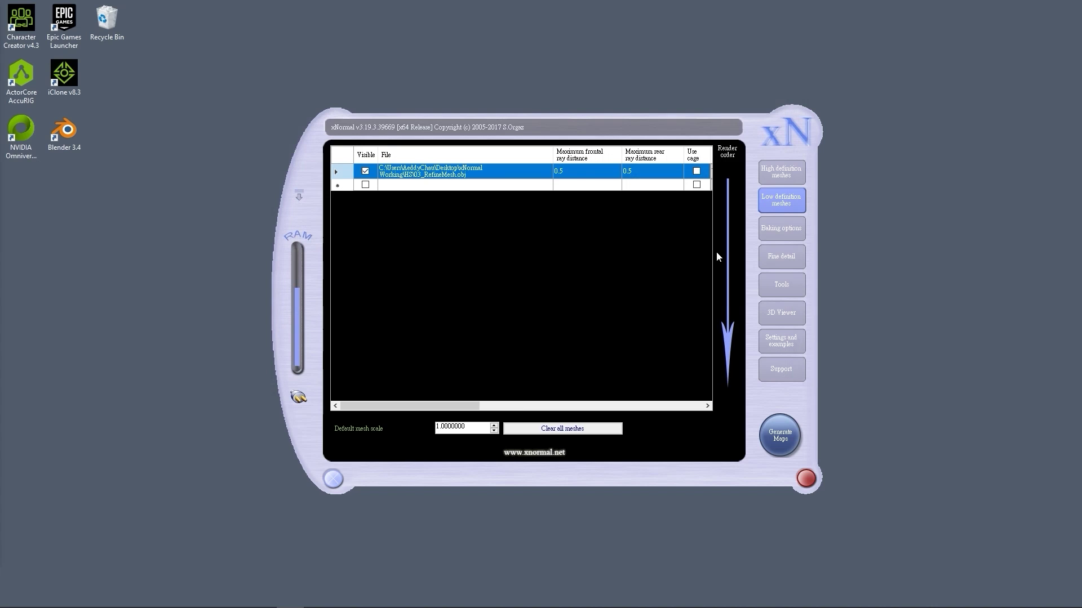
{"action": "left_click", "coordinate": [771, 235]}
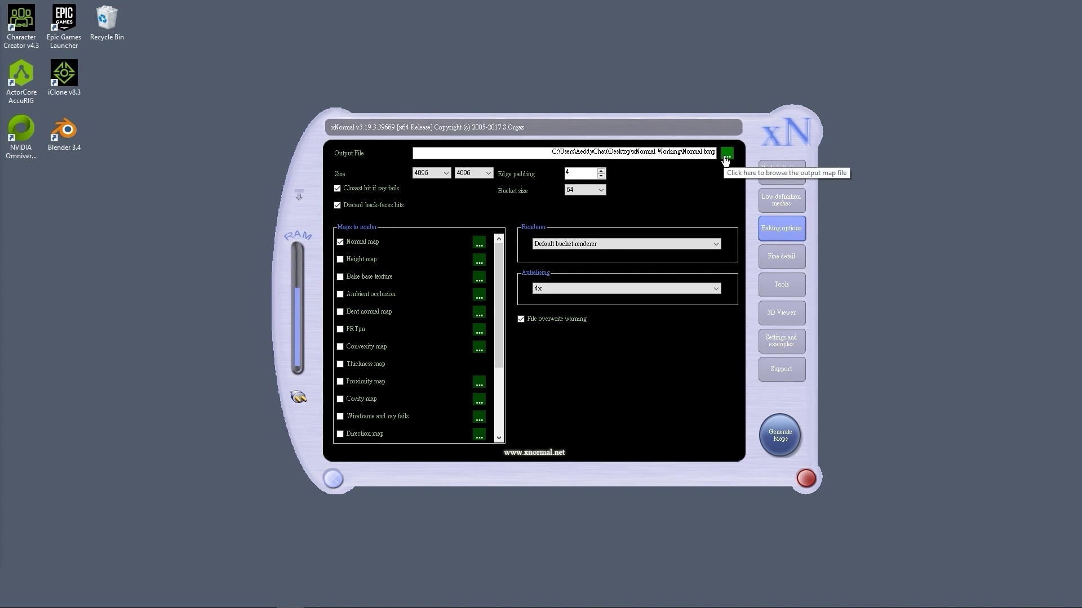
Set the bake output file to Normal as a PNG
{"action": "left_click", "coordinate": [727, 154]}
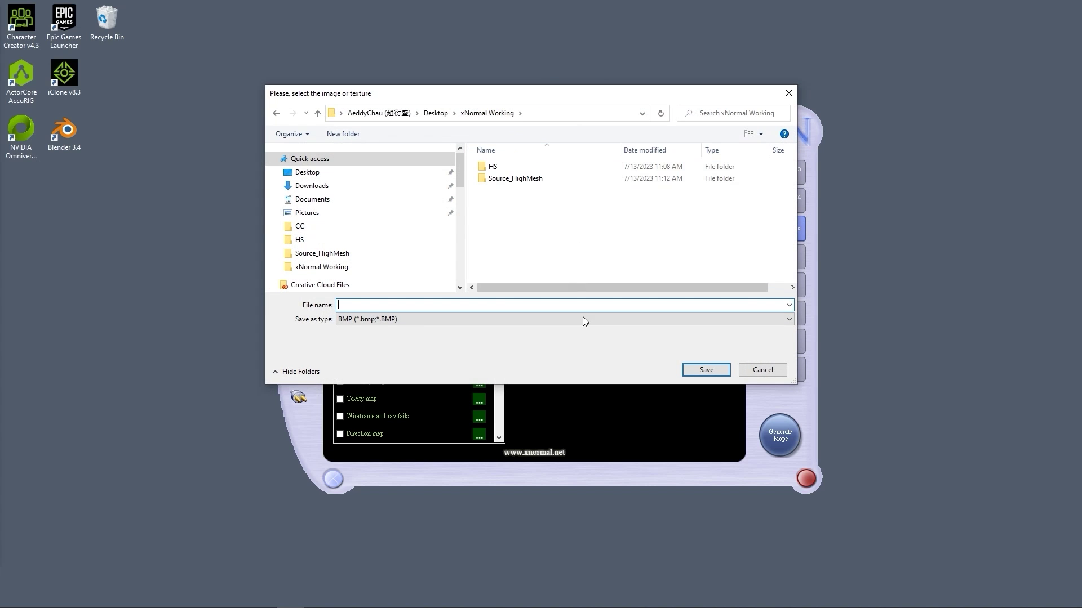
{"action": "left_click", "coordinate": [582, 319]}
{"action": "left_click", "coordinate": [404, 348]}
{"action": "left_click", "coordinate": [402, 305]}
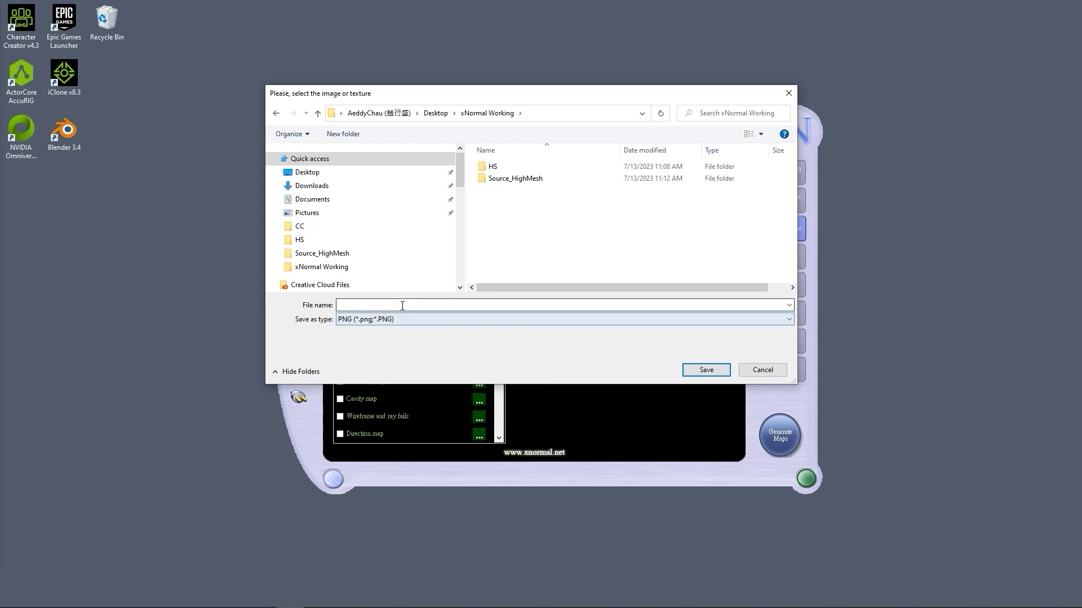
{"action": "type", "text": "Normal"}
{"action": "left_click", "coordinate": [706, 370]}
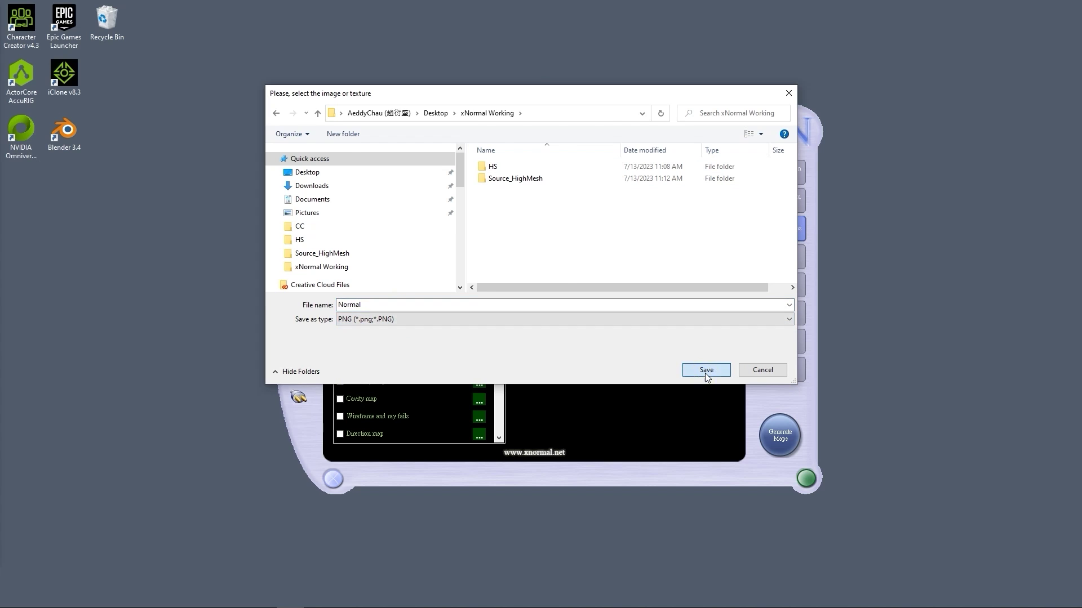
Keep the output size at 4096×4096, bake the normal map, and open the resulting image
{"action": "left_click", "coordinate": [445, 173]}
{"action": "left_click", "coordinate": [480, 174]}
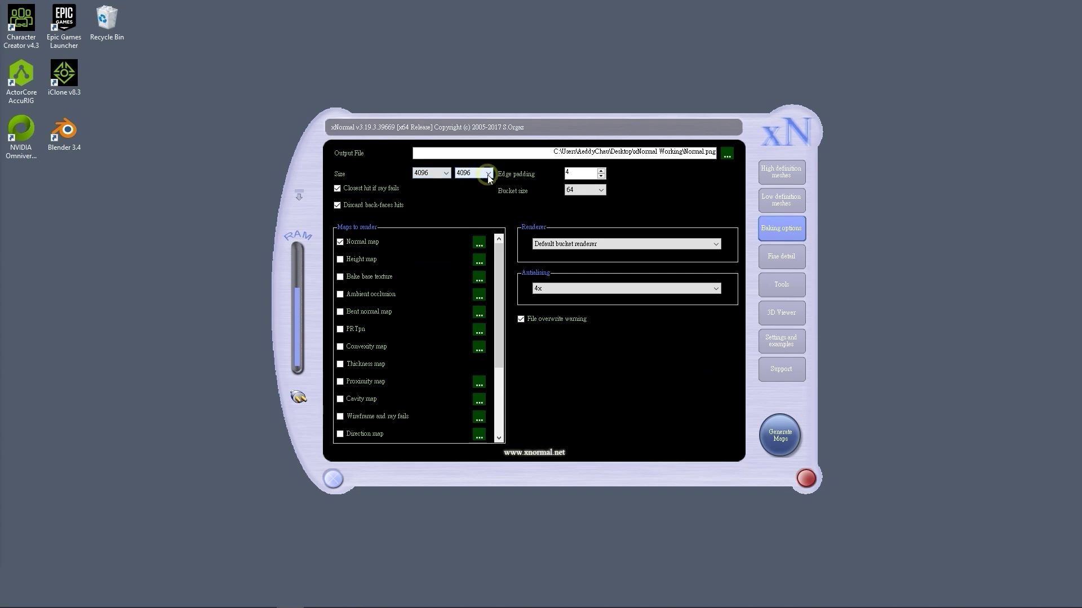
{"action": "left_click", "coordinate": [480, 174]}
{"action": "left_click", "coordinate": [474, 236]}
{"action": "left_click", "coordinate": [782, 438]}
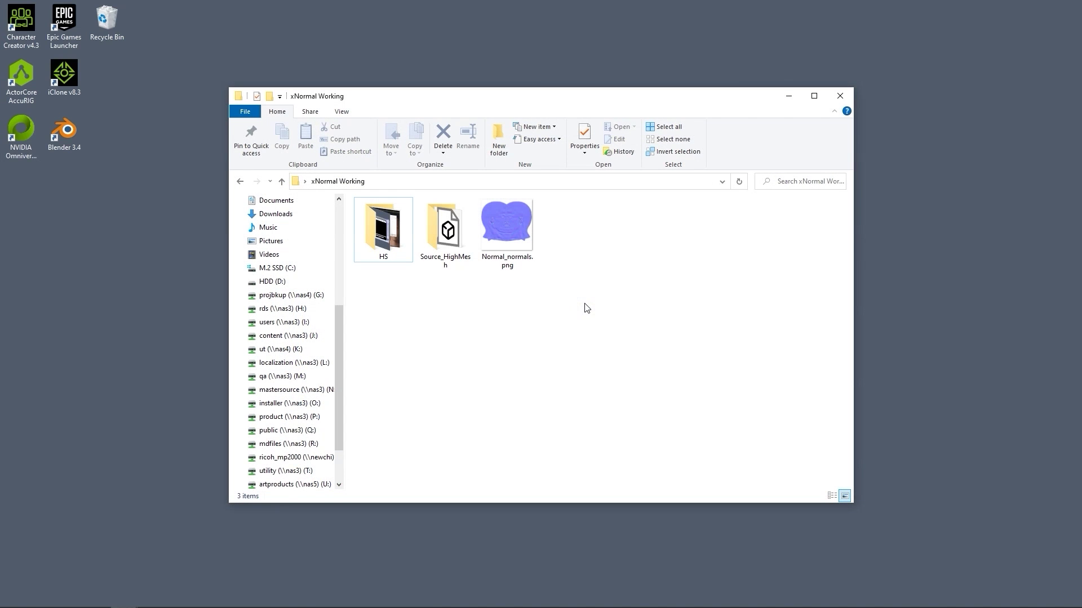
{"action": "double_click", "coordinate": [509, 236]}
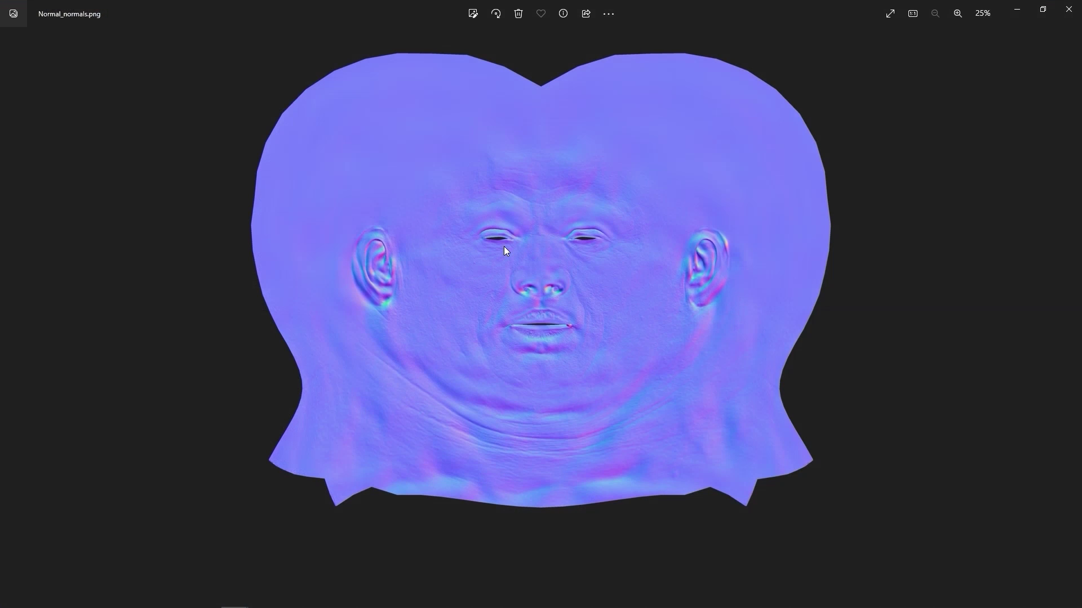
Zoom and pan across Normal_normals.png to inspect the eyes, ear, nose and mouth detail
{"action": "scroll", "coordinate": [505, 251], "scroll_direction": "up", "scroll_amount": 3}
{"action": "scroll", "coordinate": [505, 252], "scroll_direction": "up", "scroll_amount": 3}
{"action": "left_click_drag", "start_coordinate": [343, 220], "coordinate": [574, 430]}
{"action": "left_click_drag", "start_coordinate": [864, 426], "coordinate": [259, 394]}
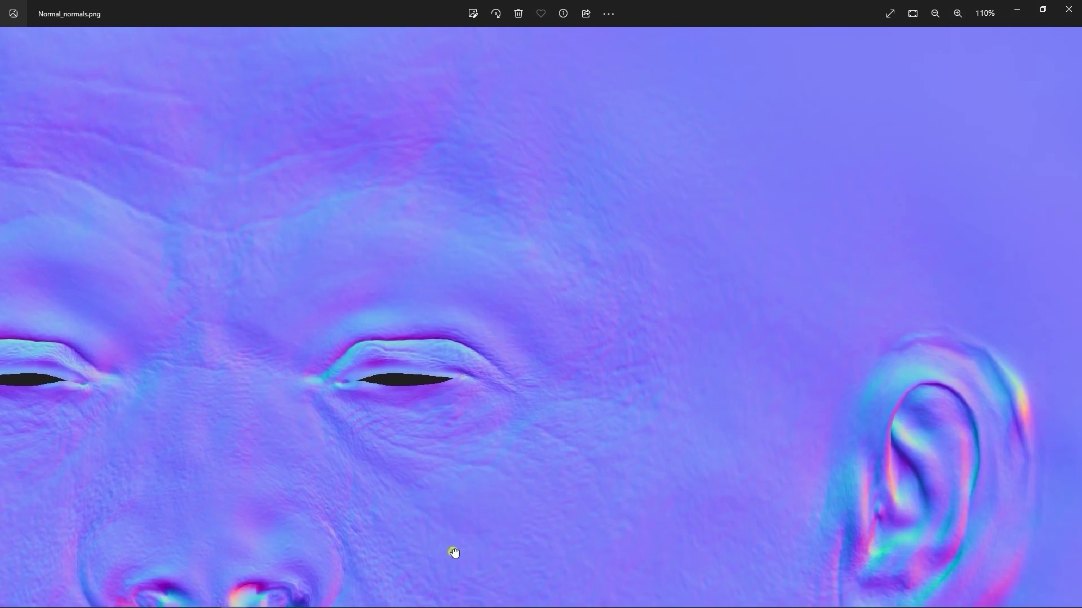
{"action": "left_click_drag", "start_coordinate": [449, 553], "coordinate": [456, 265]}
{"action": "left_click_drag", "start_coordinate": [57, 289], "coordinate": [736, 423]}
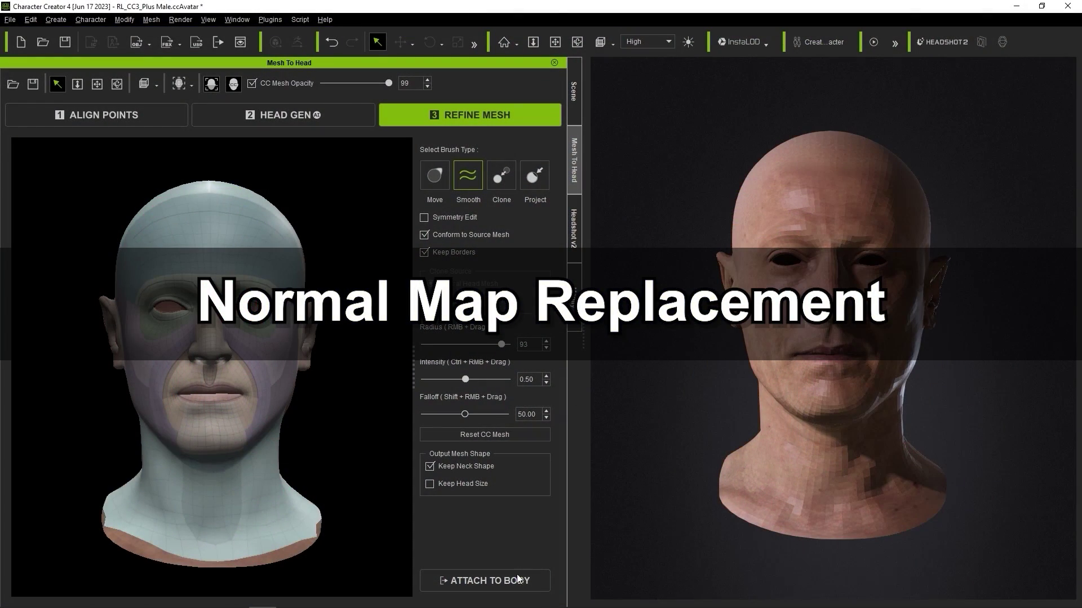
Attach the refined head to the male body and generate the character
{"action": "left_click", "coordinate": [518, 579]}
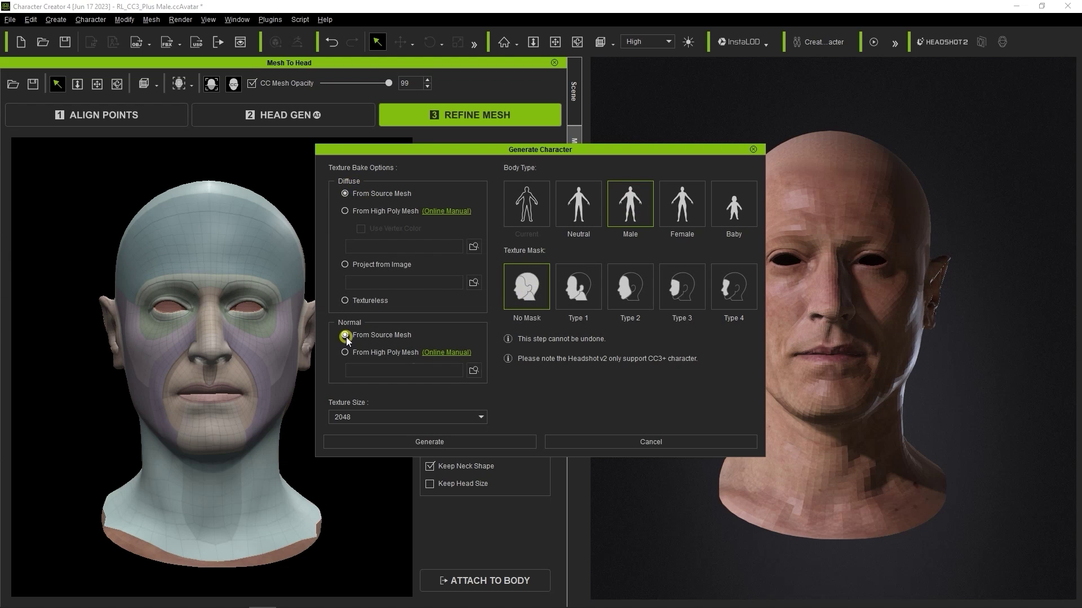
{"action": "left_click", "coordinate": [485, 437]}
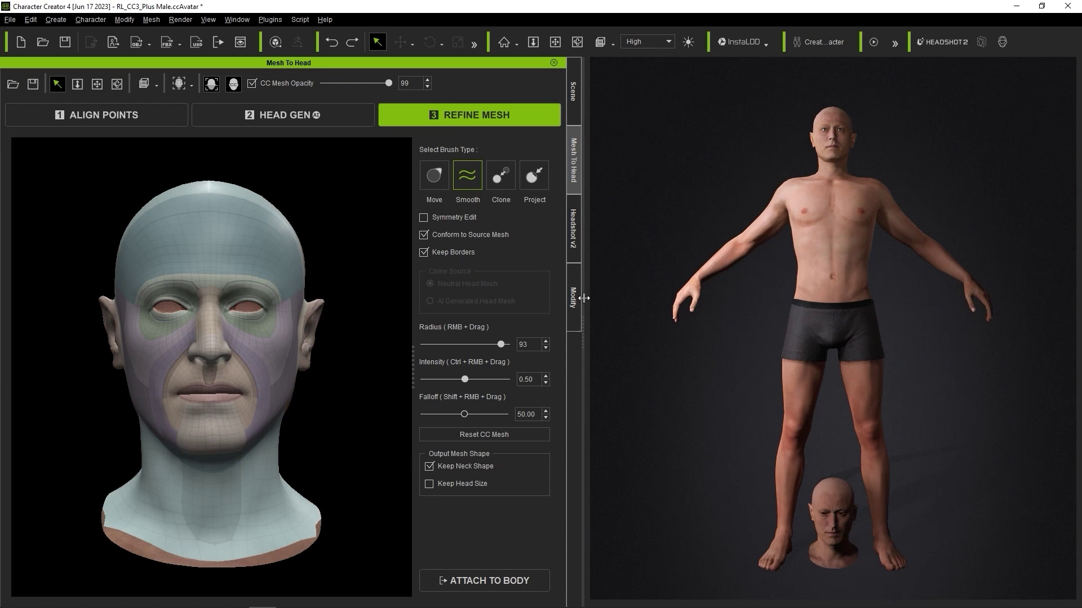
Widen the viewport, frame and orbit the new face, then open the Modify material settings
{"action": "left_click_drag", "start_coordinate": [582, 293], "coordinate": [201, 347]}
{"action": "key", "text": "f"}
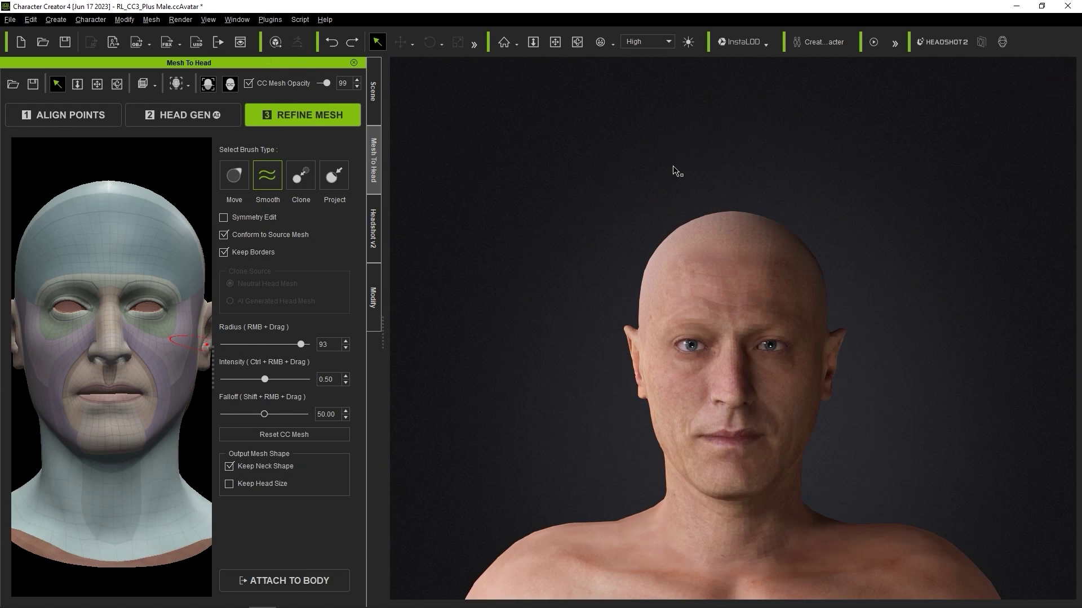
{"action": "right_click_drag", "start_coordinate": [716, 373], "coordinate": [542, 341]}
{"action": "scroll", "coordinate": [688, 201], "scroll_direction": "up", "scroll_amount": 3}
{"action": "scroll", "coordinate": [688, 201], "scroll_direction": "down", "scroll_amount": 5}
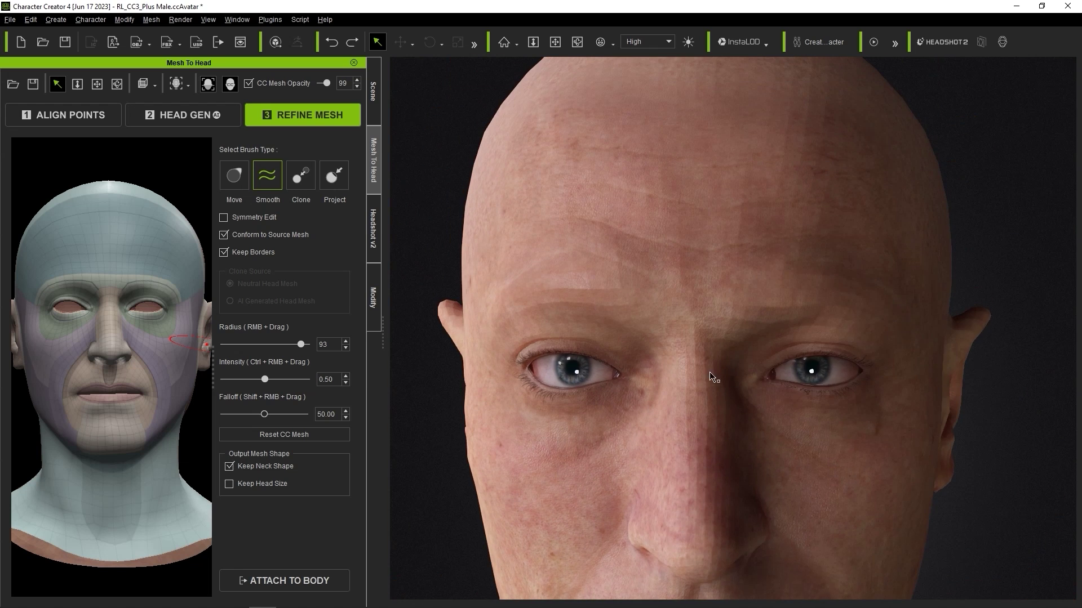
{"action": "scroll", "coordinate": [773, 415], "scroll_direction": "down", "scroll_amount": 2}
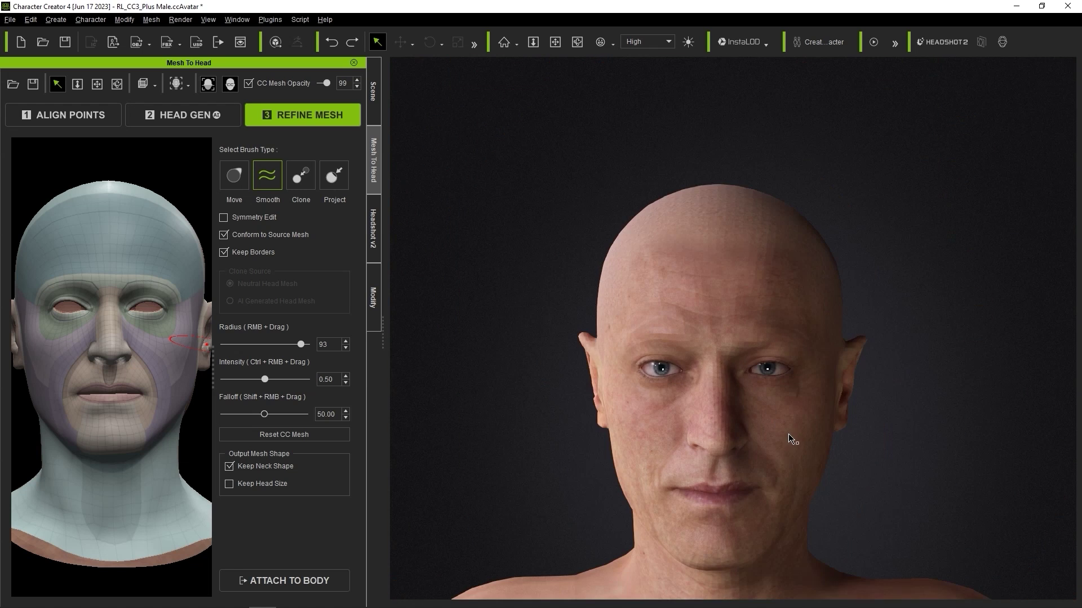
{"action": "middle_click_drag", "start_coordinate": [792, 439], "coordinate": [778, 352]}
{"action": "left_click", "coordinate": [374, 297]}
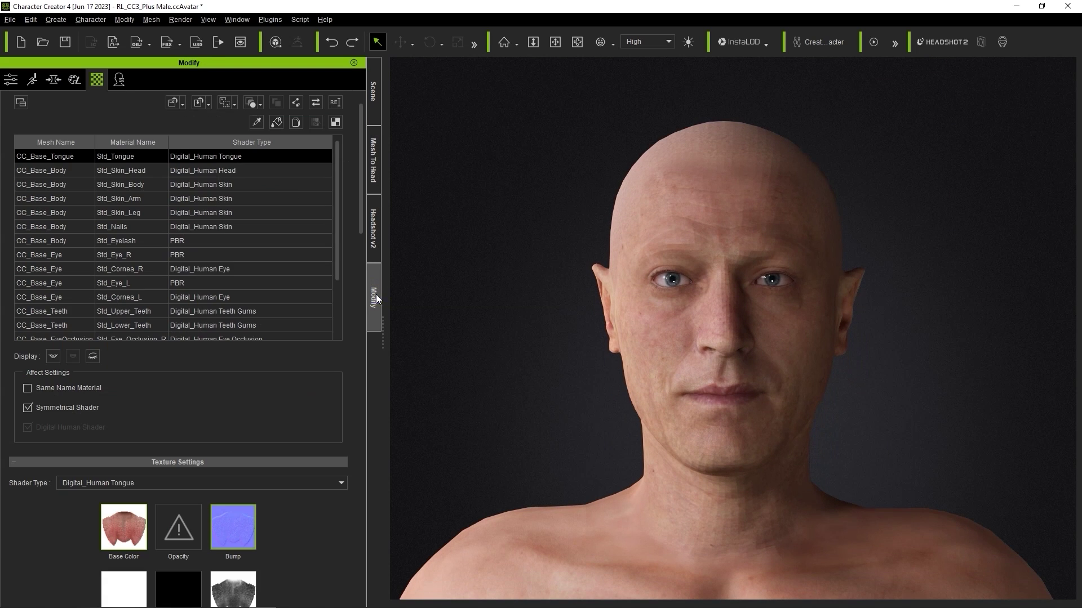
Replace Std_Skin_Head's Bump texture with Normal_normals.png loaded as a Normal input type
{"action": "left_click", "coordinate": [81, 172]}
{"action": "left_click_drag", "start_coordinate": [362, 160], "coordinate": [361, 246]}
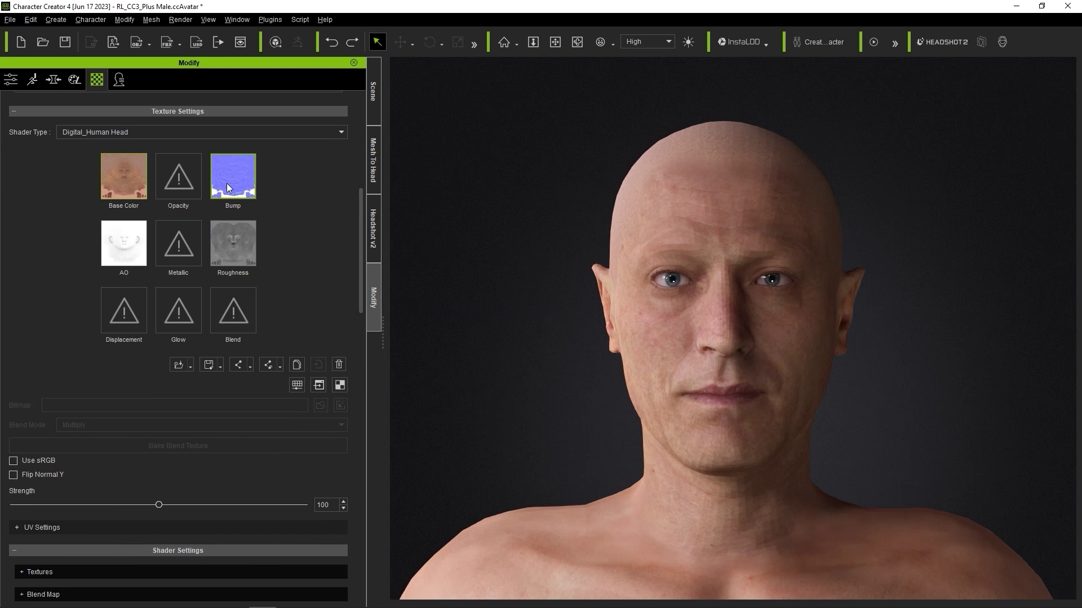
{"action": "mouse_move", "coordinate": [226, 184]}
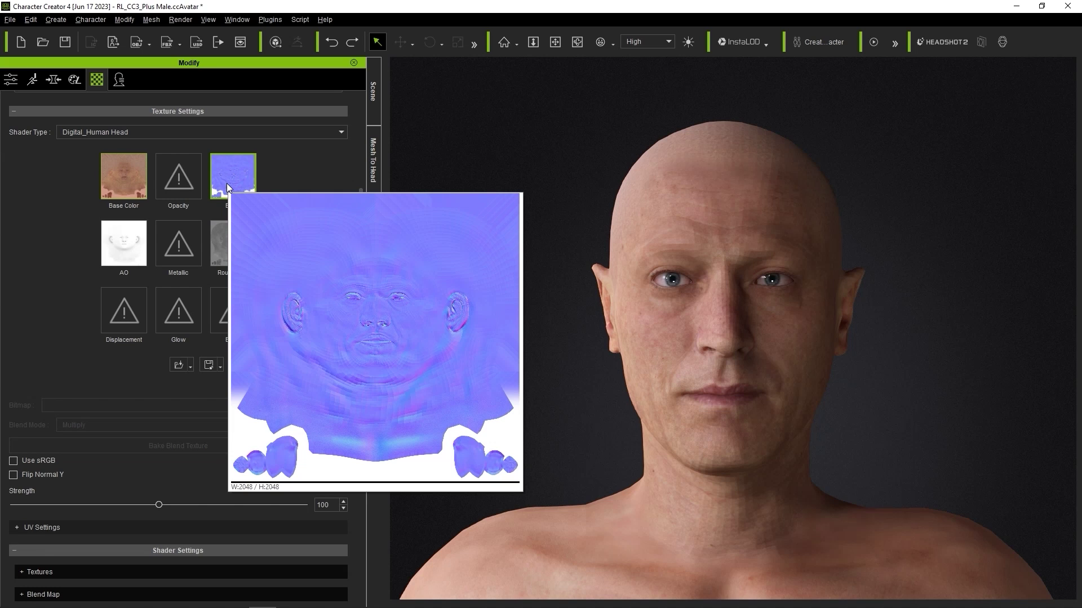
{"action": "left_click", "coordinate": [335, 365]}
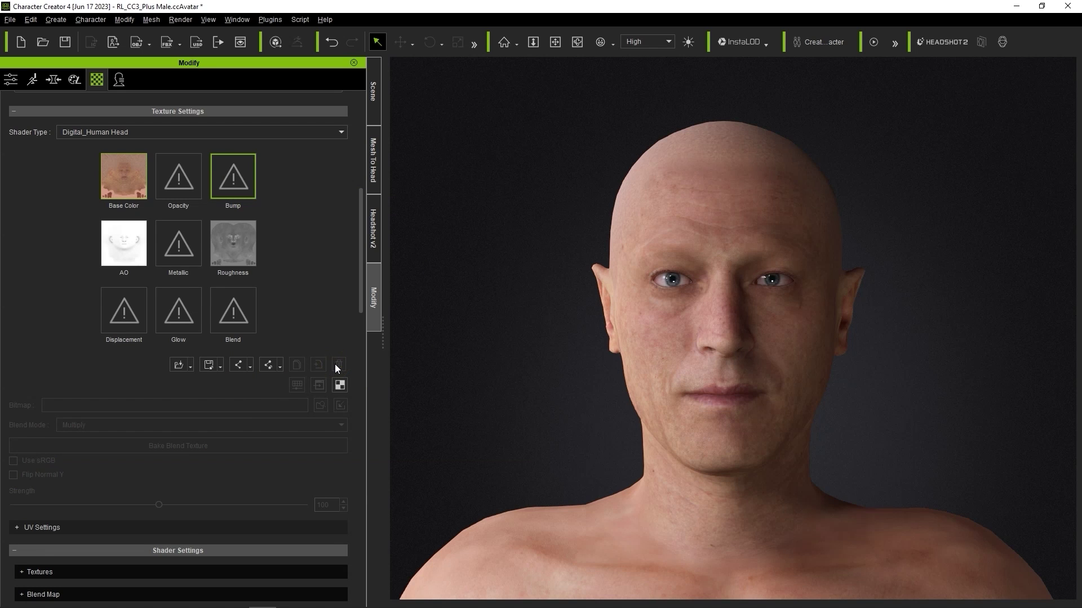
{"action": "double_click", "coordinate": [235, 175]}
{"action": "left_click", "coordinate": [434, 231]}
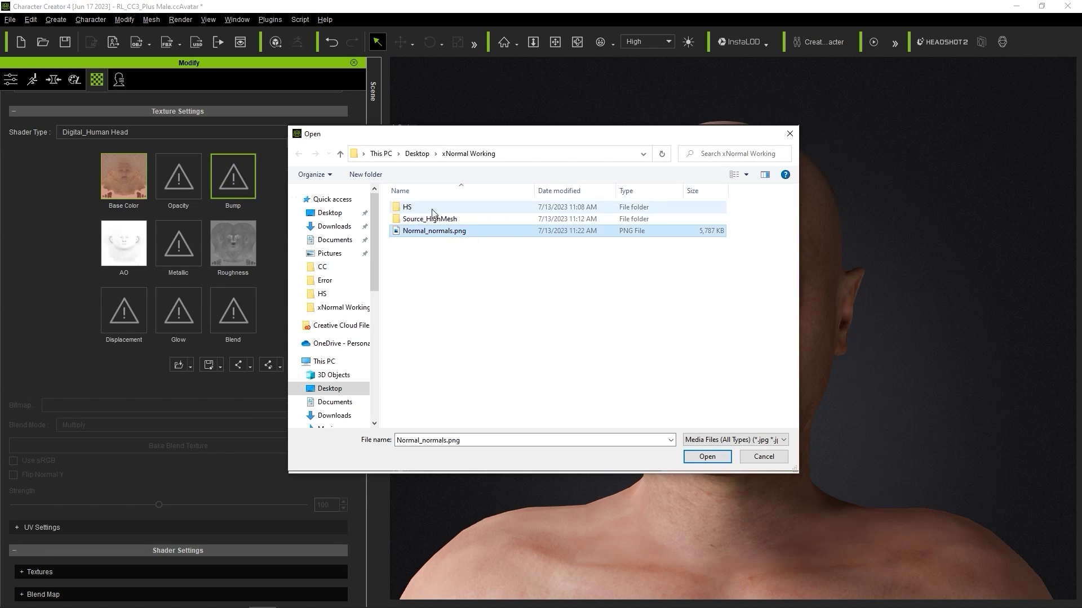
{"action": "left_click", "coordinate": [718, 458]}
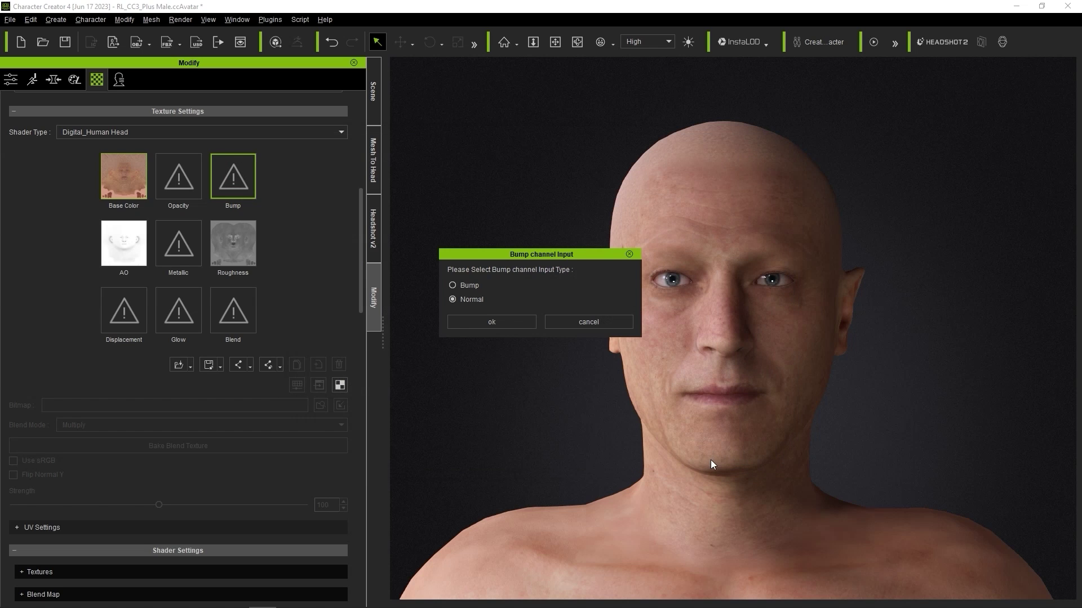
{"action": "left_click", "coordinate": [489, 322]}
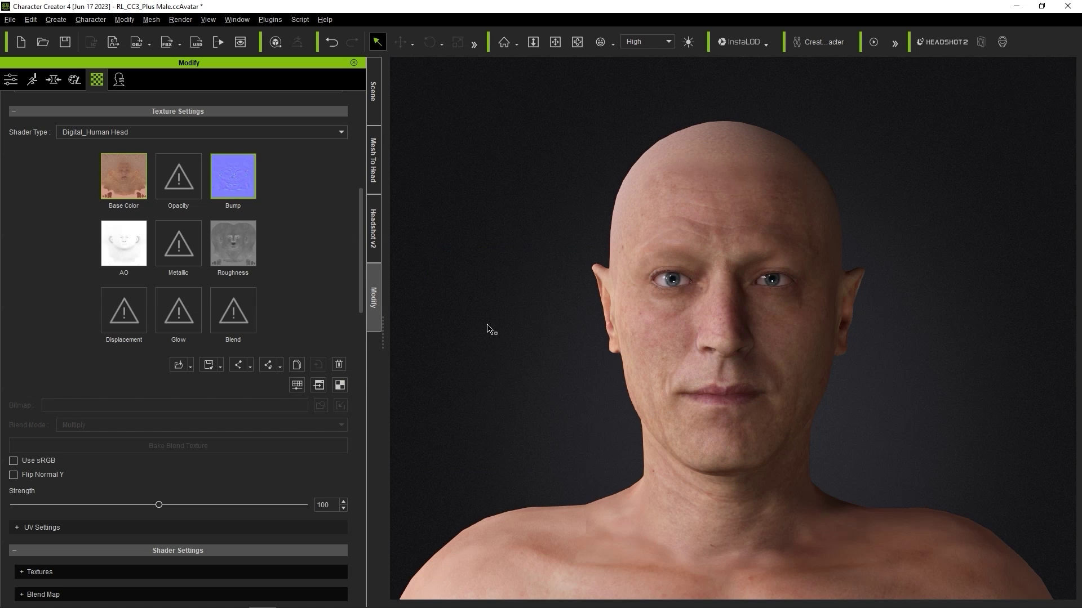
Zoom in on the nose, mouth and chin, and sweep the head bump Strength from 13 up to 200
{"action": "key", "text": "z"}
{"action": "left_click_drag", "start_coordinate": [679, 325], "coordinate": [692, 435]}
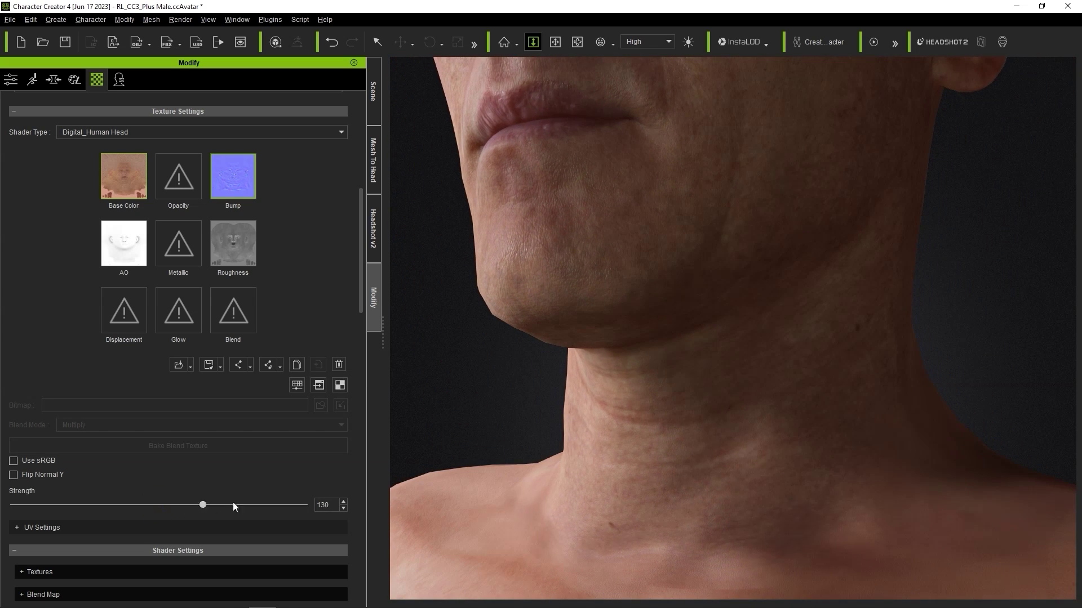
{"action": "left_click_drag", "start_coordinate": [234, 506], "coordinate": [40, 525]}
{"action": "left_click_drag", "start_coordinate": [561, 358], "coordinate": [591, 338]}
{"action": "left_click_drag", "start_coordinate": [32, 505], "coordinate": [377, 509]}
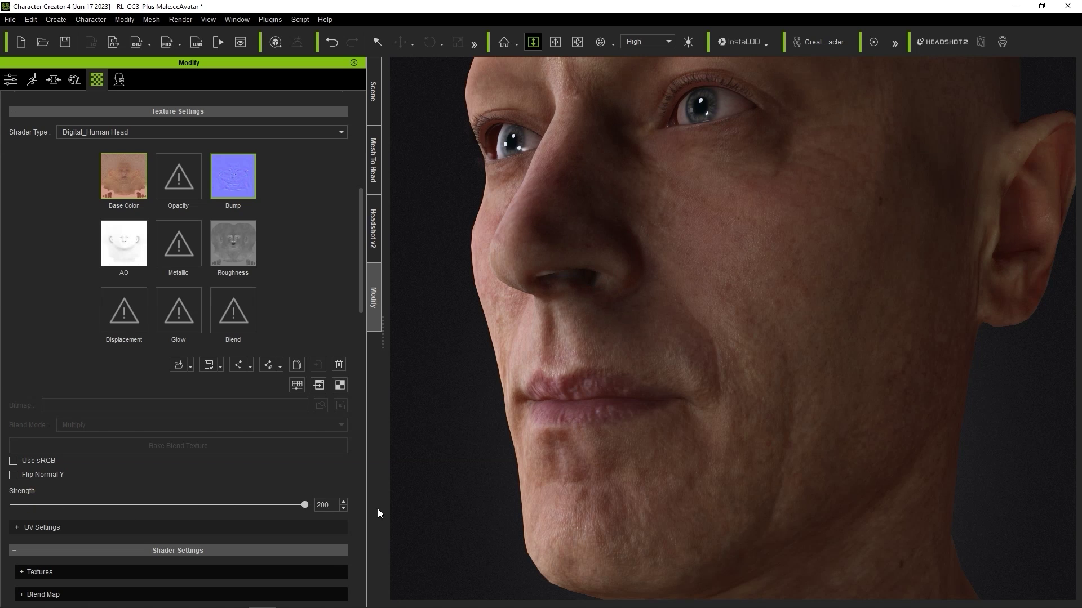
Compare the baked skin detail at low and high Strength values, settling the bump Strength near 157
{"action": "left_click_drag", "start_coordinate": [216, 516], "coordinate": [7, 519]}
{"action": "left_click_drag", "start_coordinate": [83, 519], "coordinate": [262, 526]}
{"action": "left_click_drag", "start_coordinate": [136, 527], "coordinate": [72, 529]}
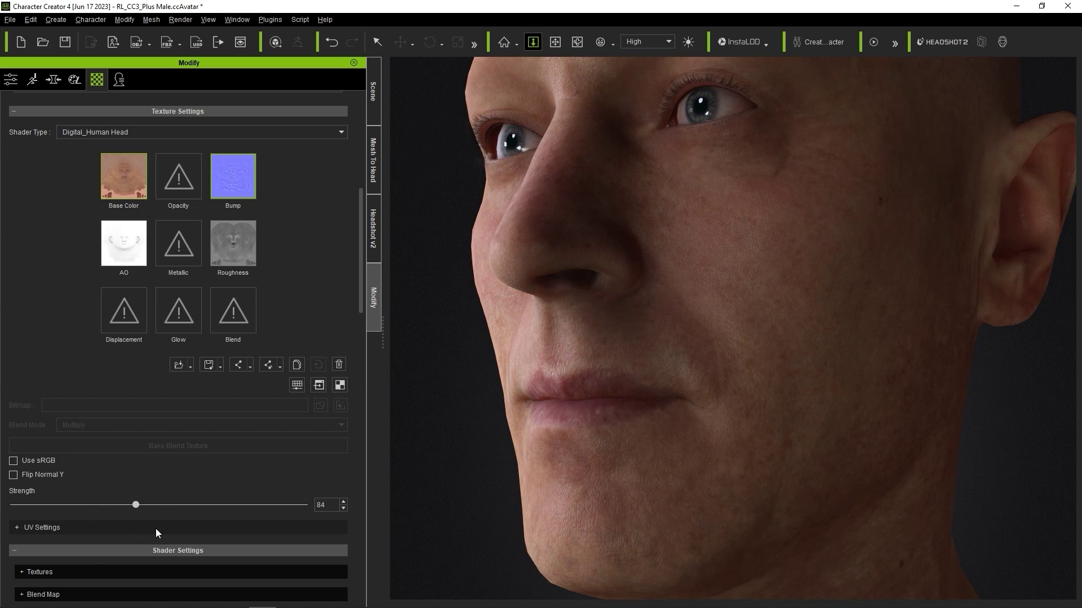
{"action": "left_click_drag", "start_coordinate": [155, 528], "coordinate": [219, 526]}
{"action": "left_click_drag", "start_coordinate": [678, 116], "coordinate": [666, 393]}
{"action": "left_click_drag", "start_coordinate": [206, 506], "coordinate": [242, 505]}
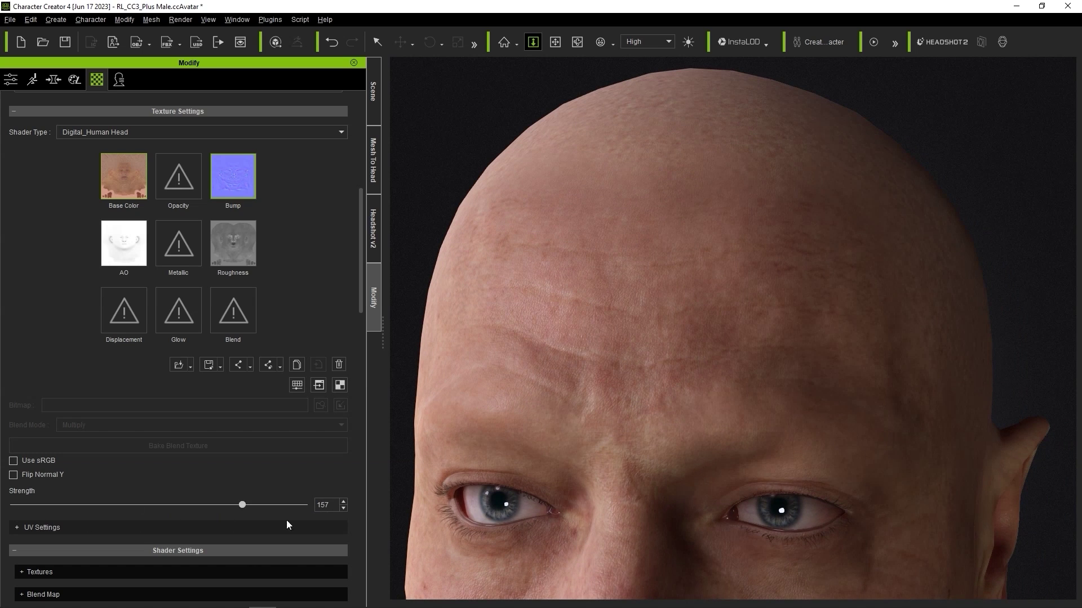